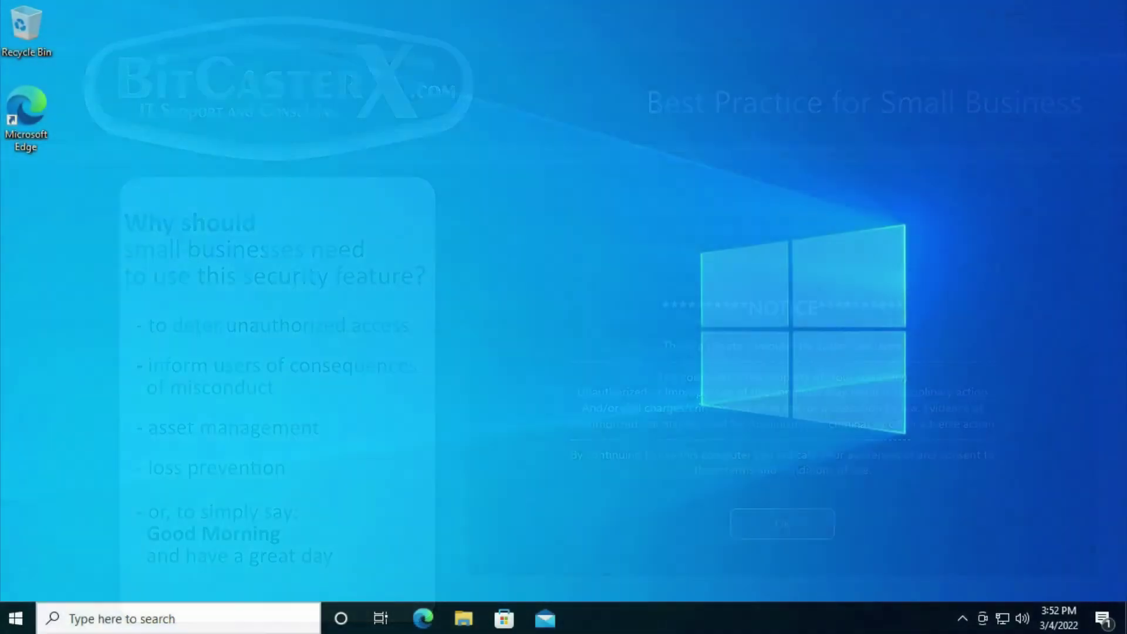
Search Windows for 'Local Security Policy' so the app shows as the best match
key(super+s)
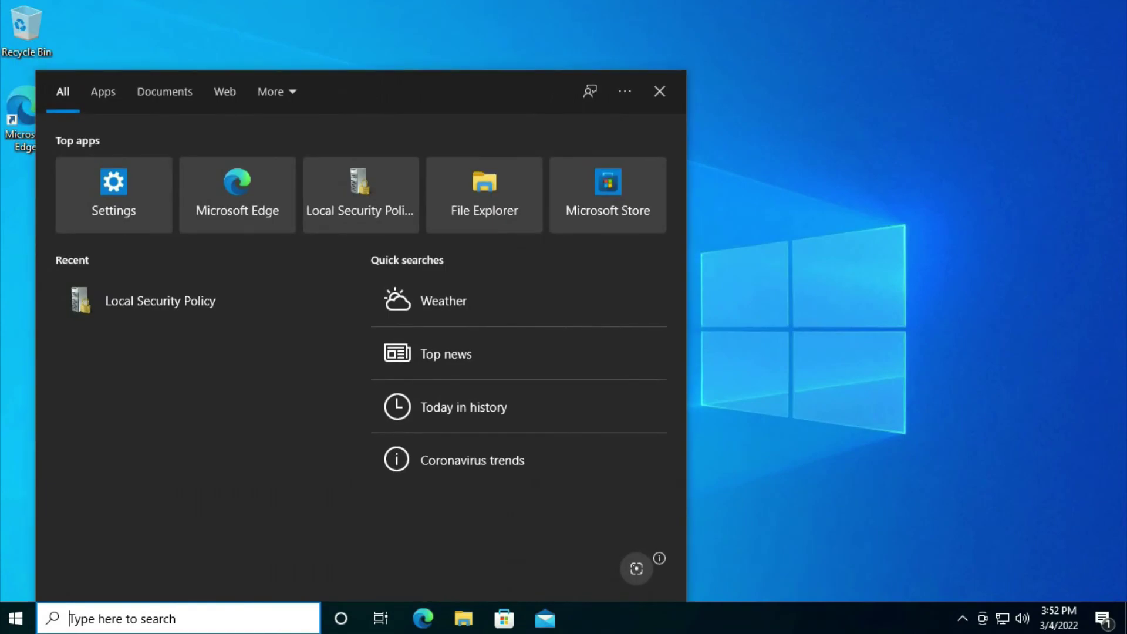
text(Local)
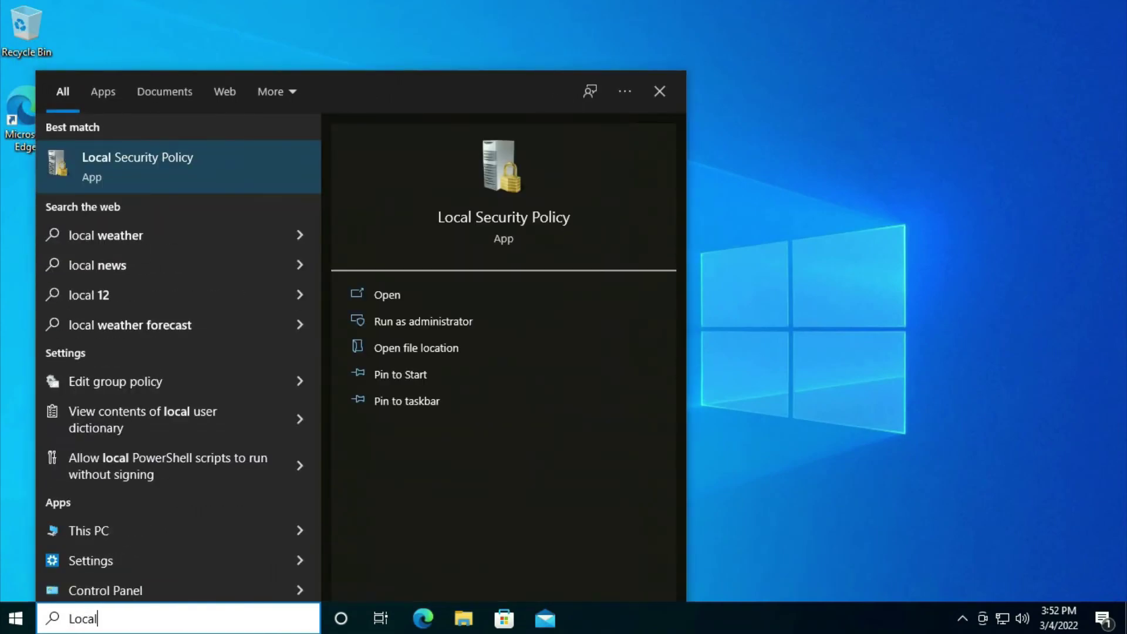
text( Secu)
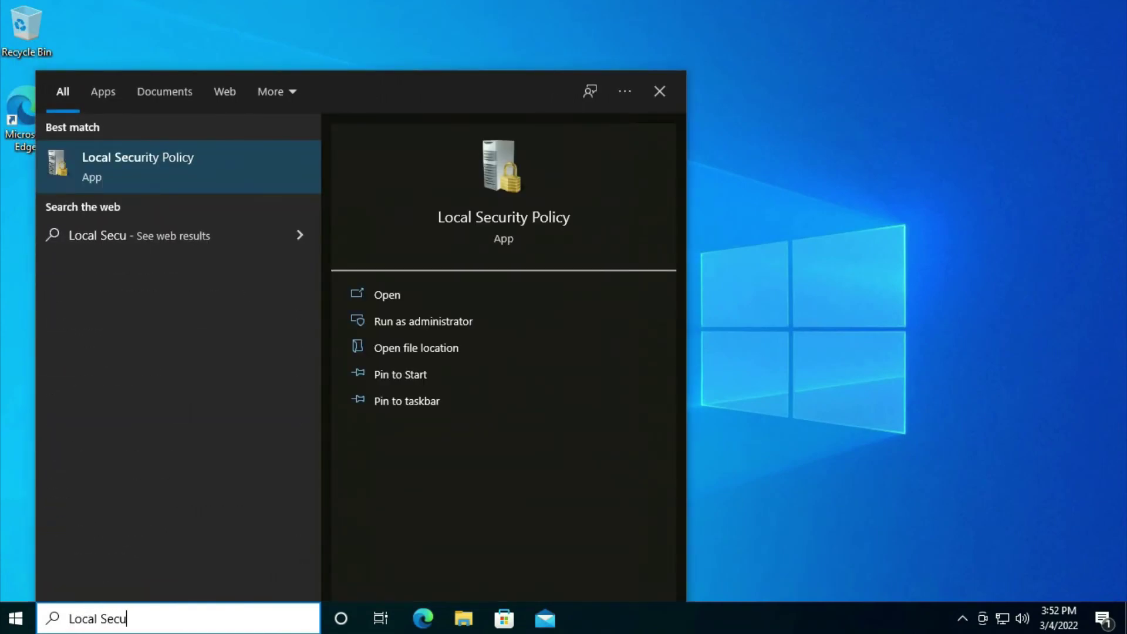
text(rity P)
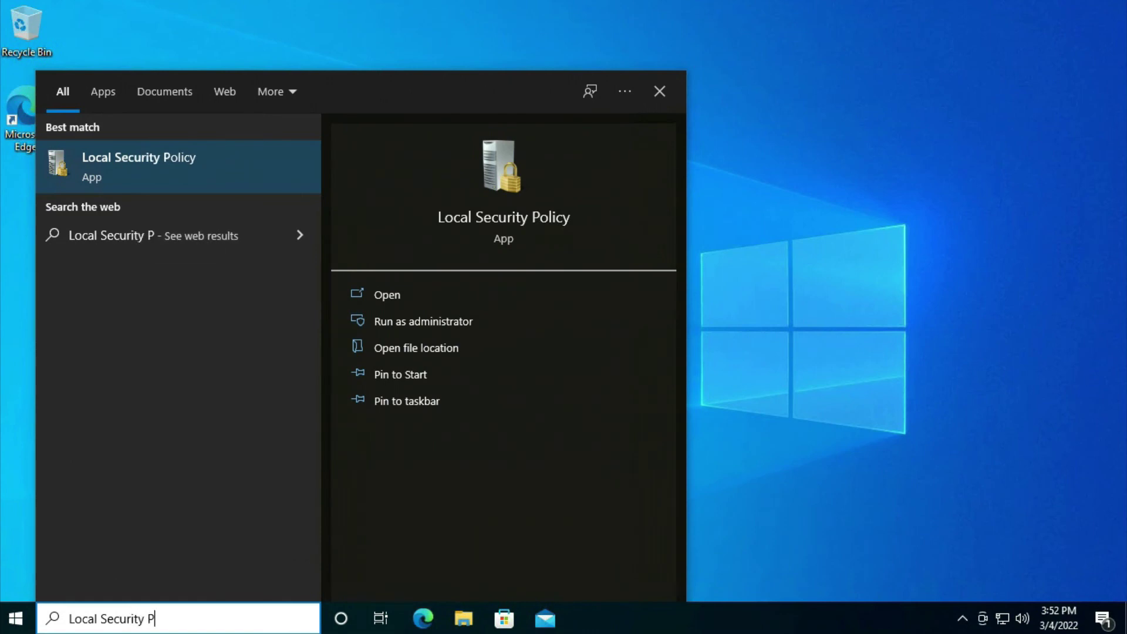
text(olicy)
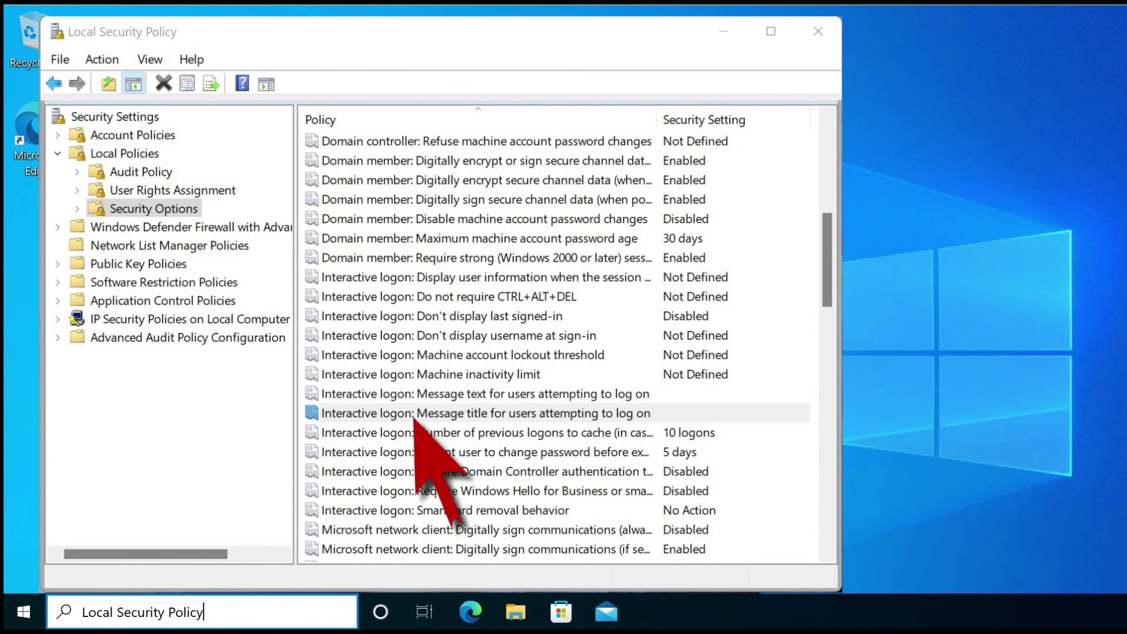
Open the logon message title policy and paste '**********NOTICE**********' as the title
key(Return)
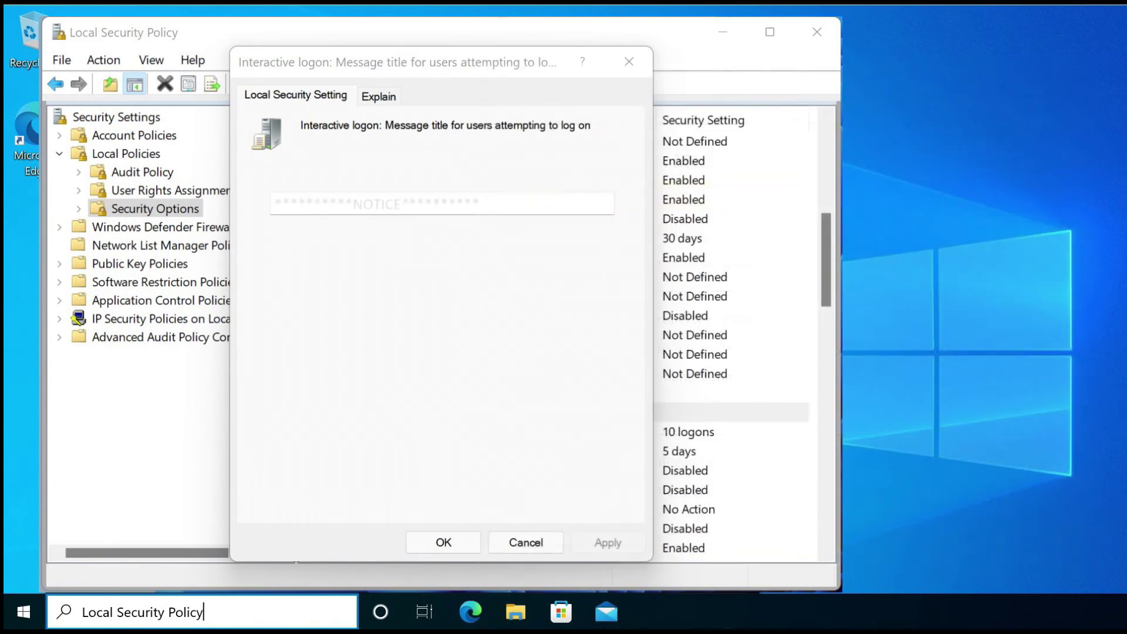
text(**********NOTICE**********)
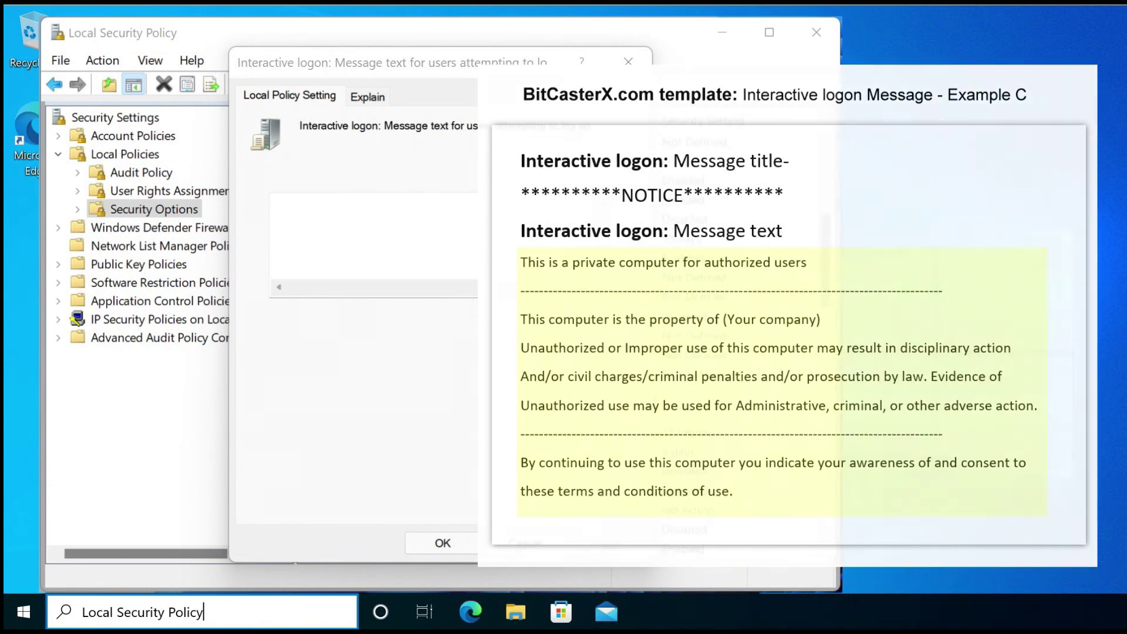
Paste the private-computer legal warning into the logon message text box
key(ctrl+v)
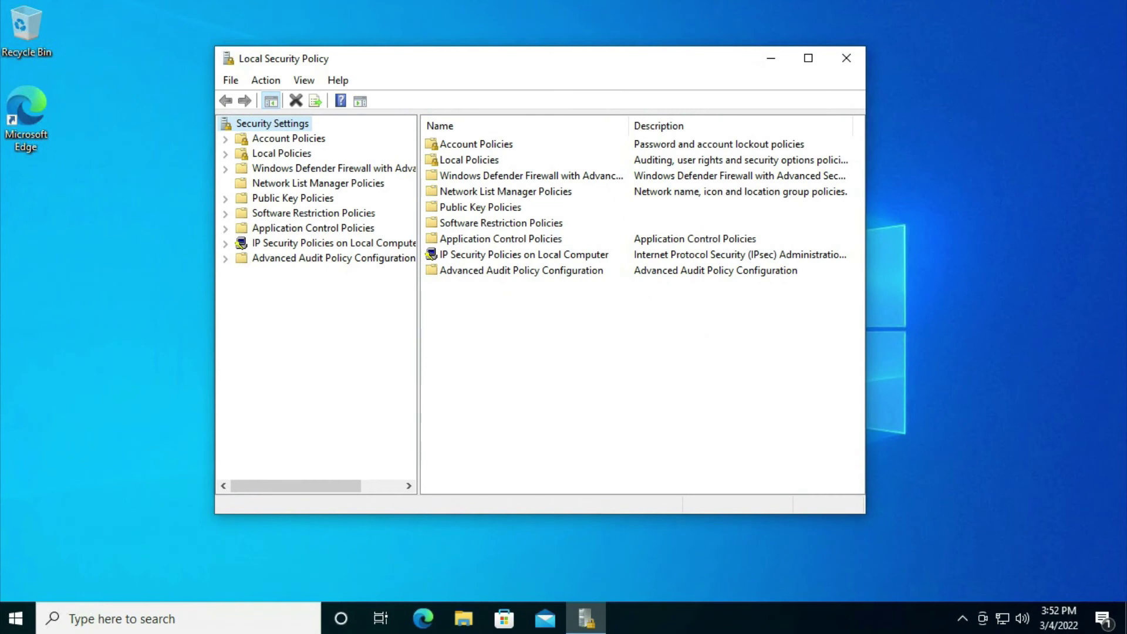
Go to Local Policies > Security Options and select 'Interactive logon: Message title for users attempting to log on'
click(282, 153)
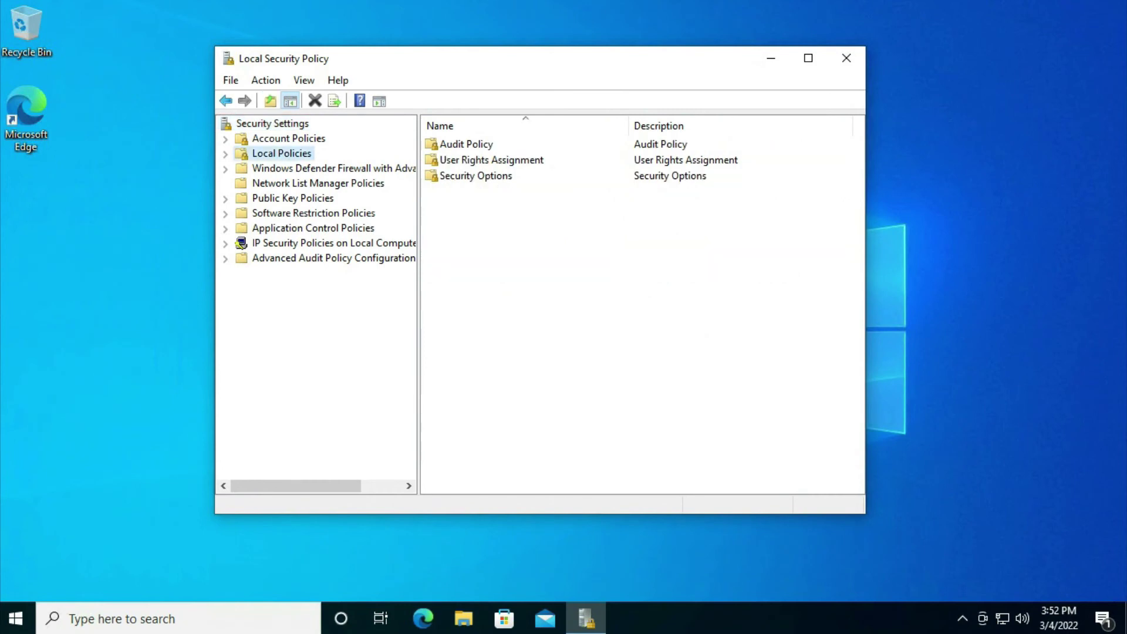
click(475, 175)
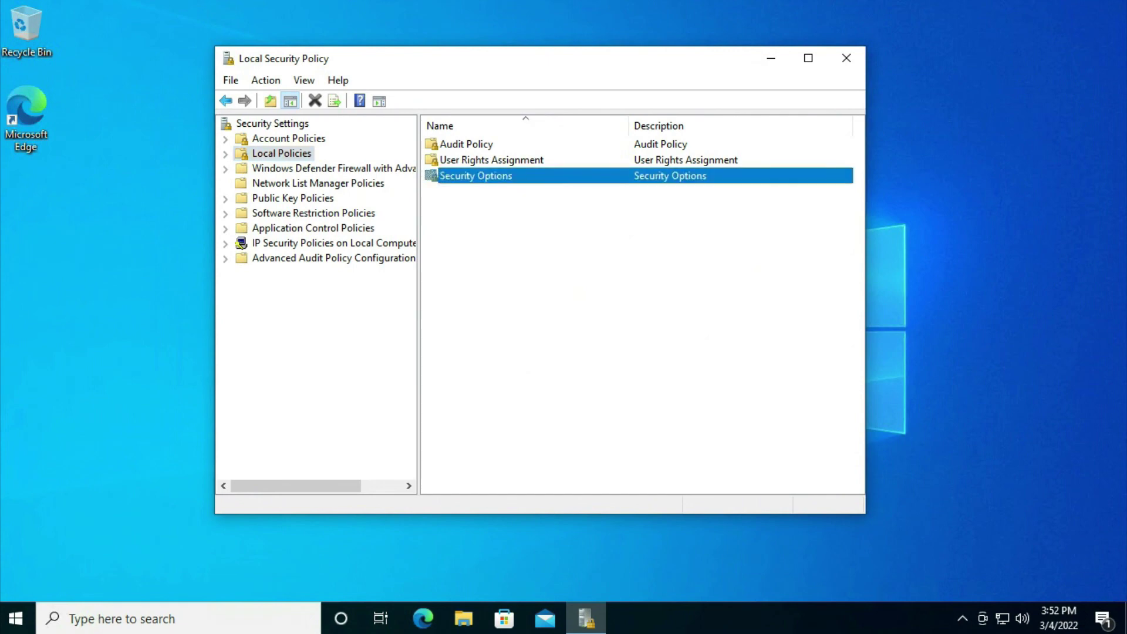
key(Return)
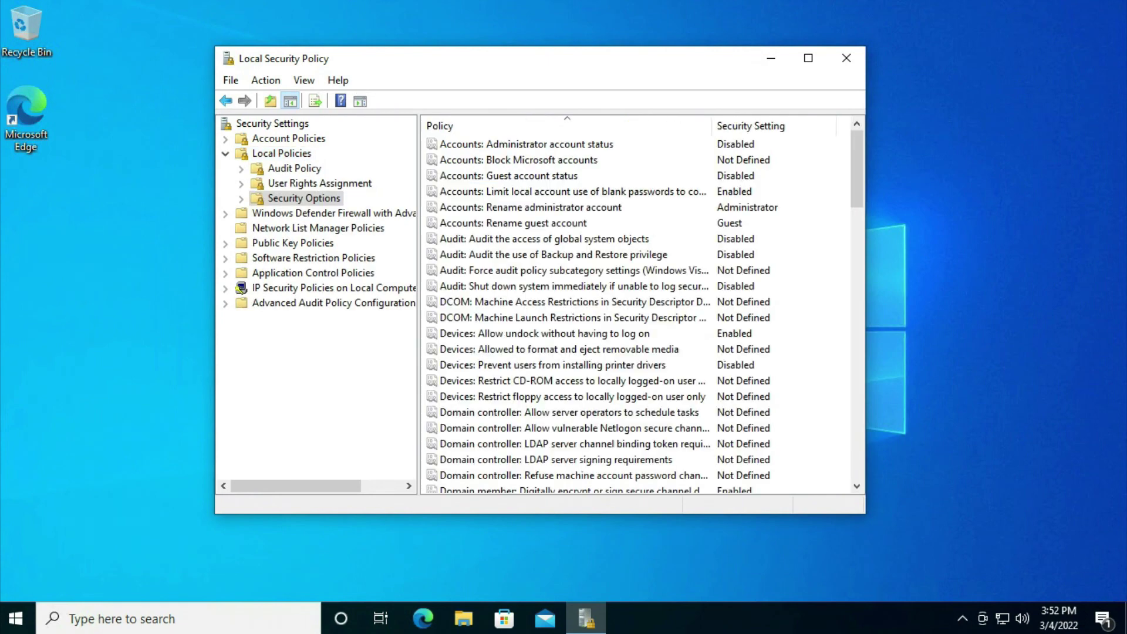
scroll(663, 270, down, 1)
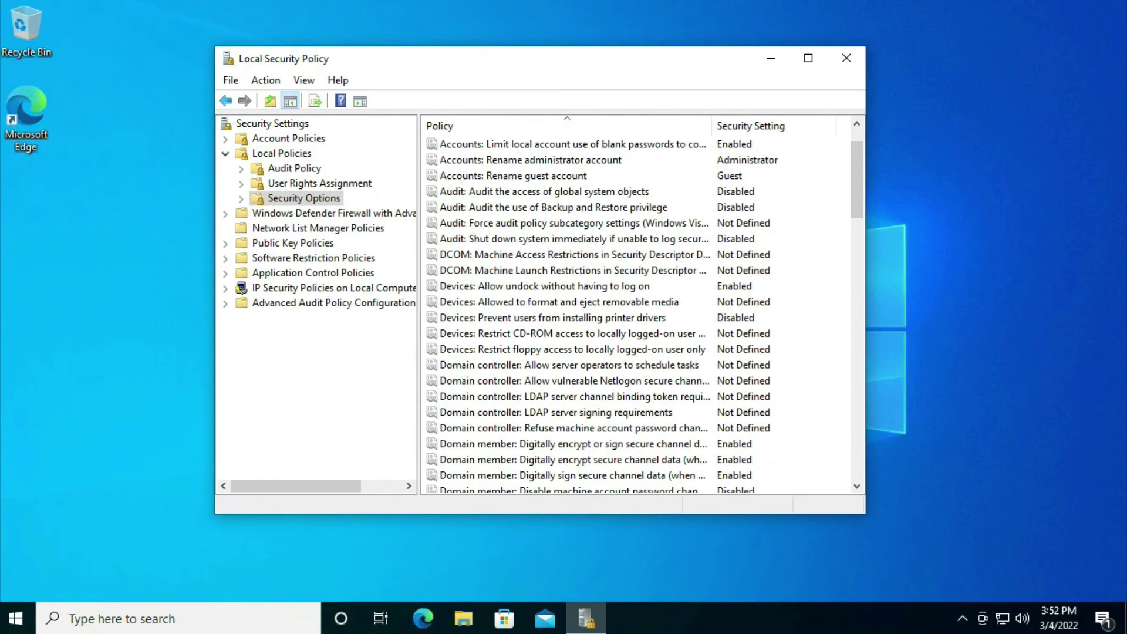
scroll(563, 271, down, 6)
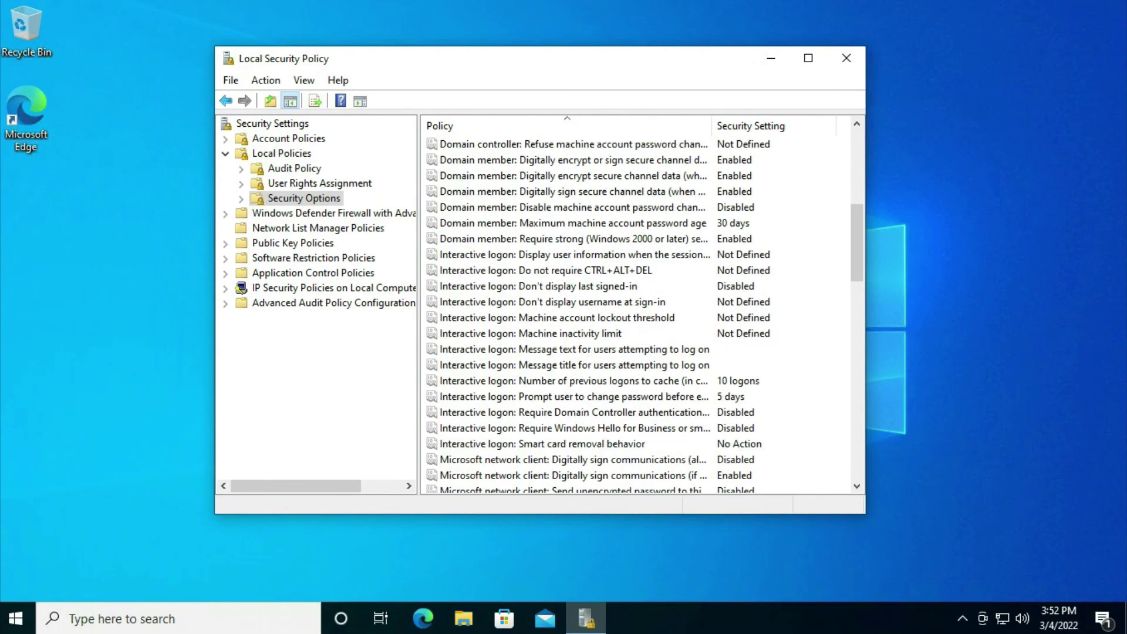
click(574, 365)
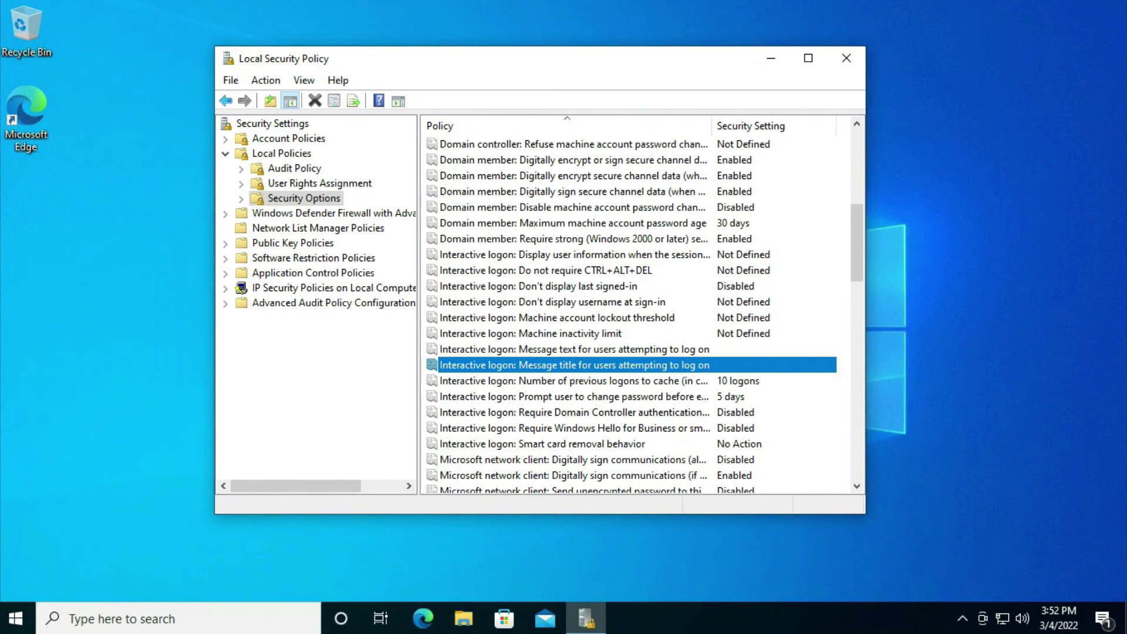
Paste '**********NOTICE**********' into the message title policy, then apply and confirm it
key(Return)
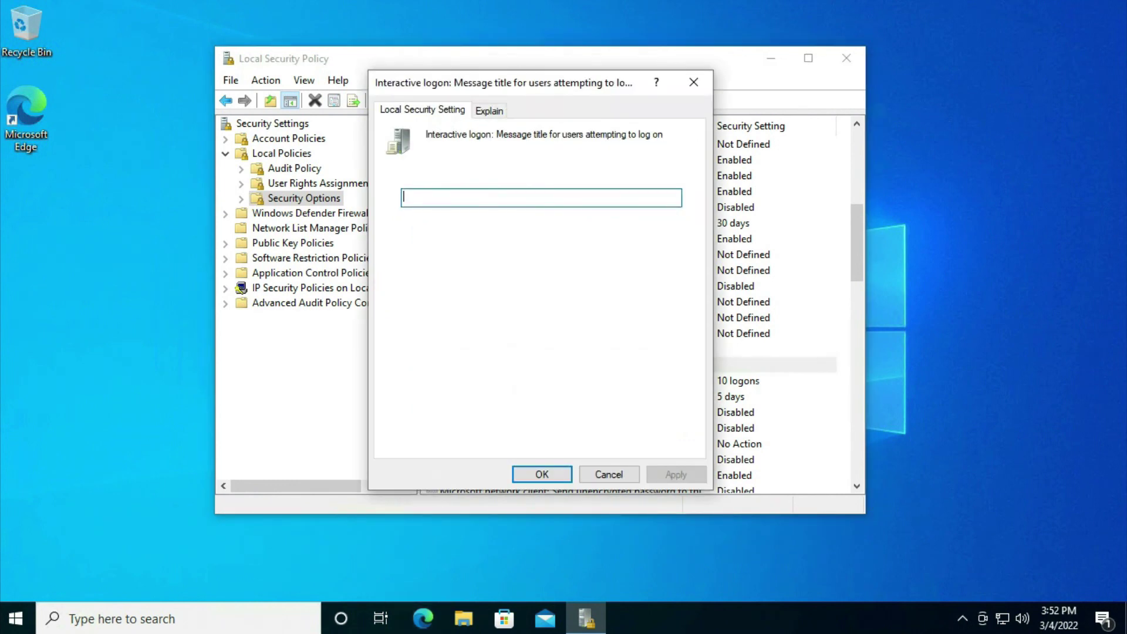
right_click(492, 198)
click(516, 272)
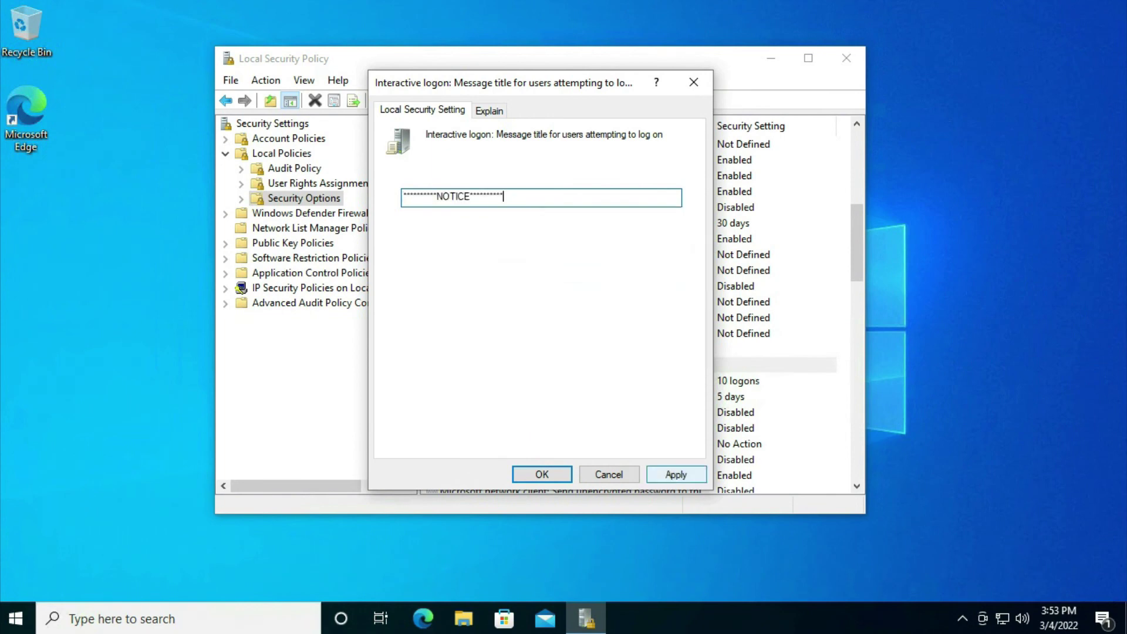
click(675, 474)
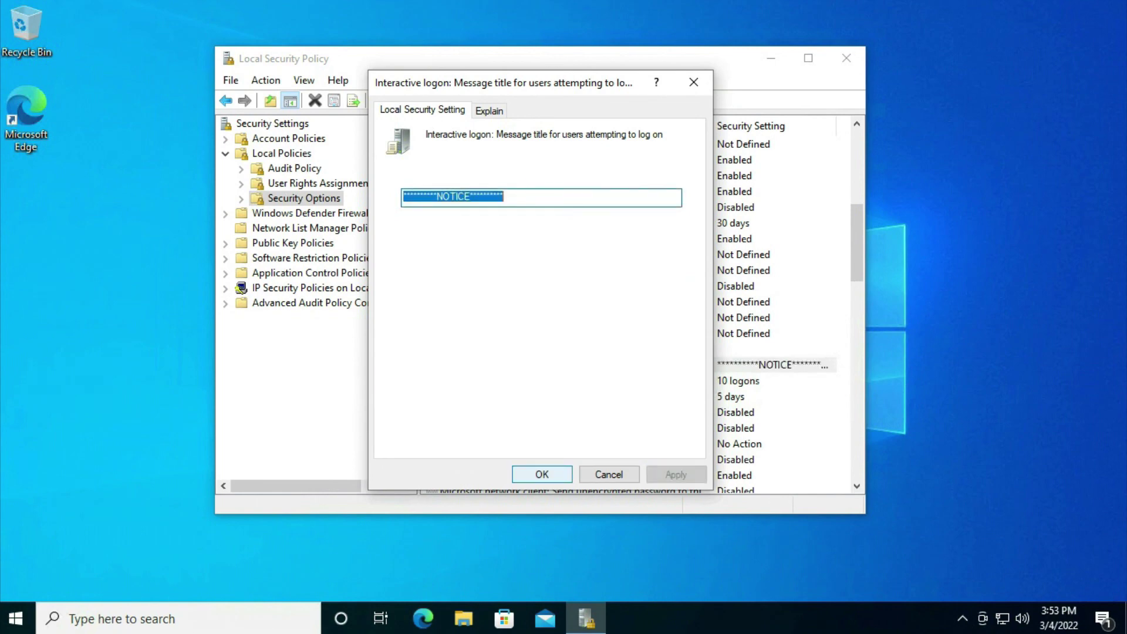
click(541, 474)
Paste the legal warning into 'Message text for users attempting to log on', then apply and confirm it
click(575, 348)
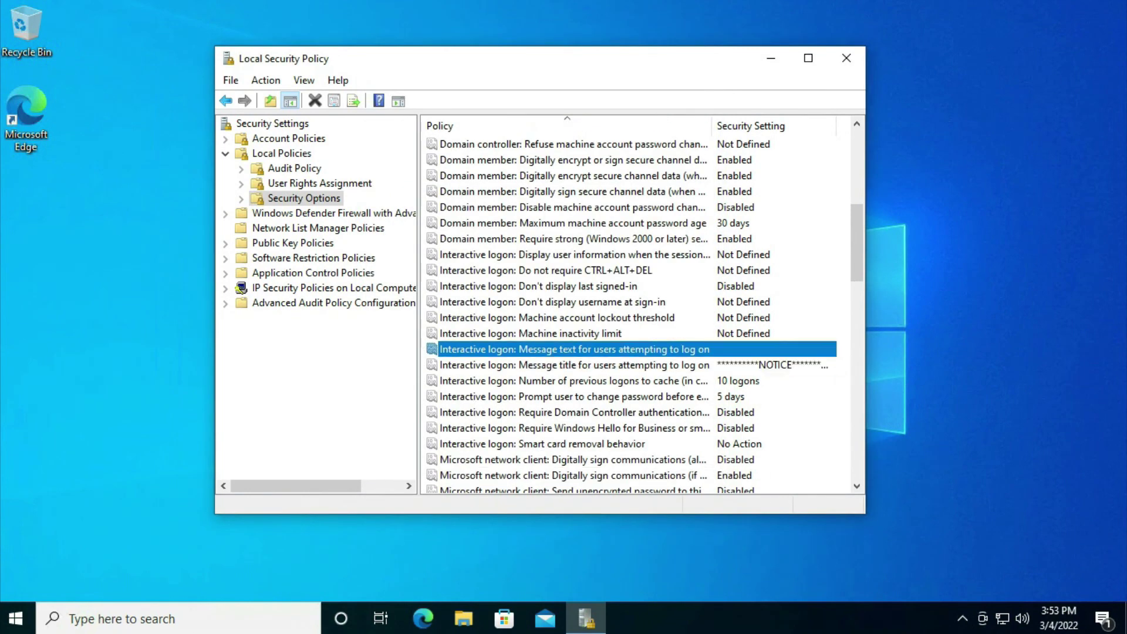
key(Return)
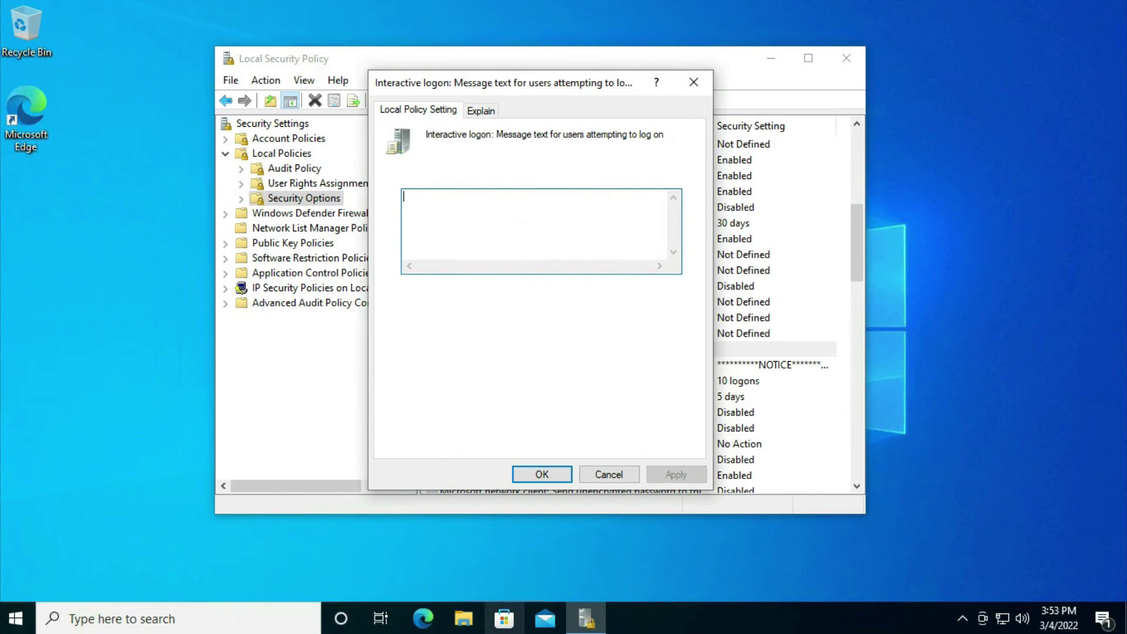
right_click(459, 205)
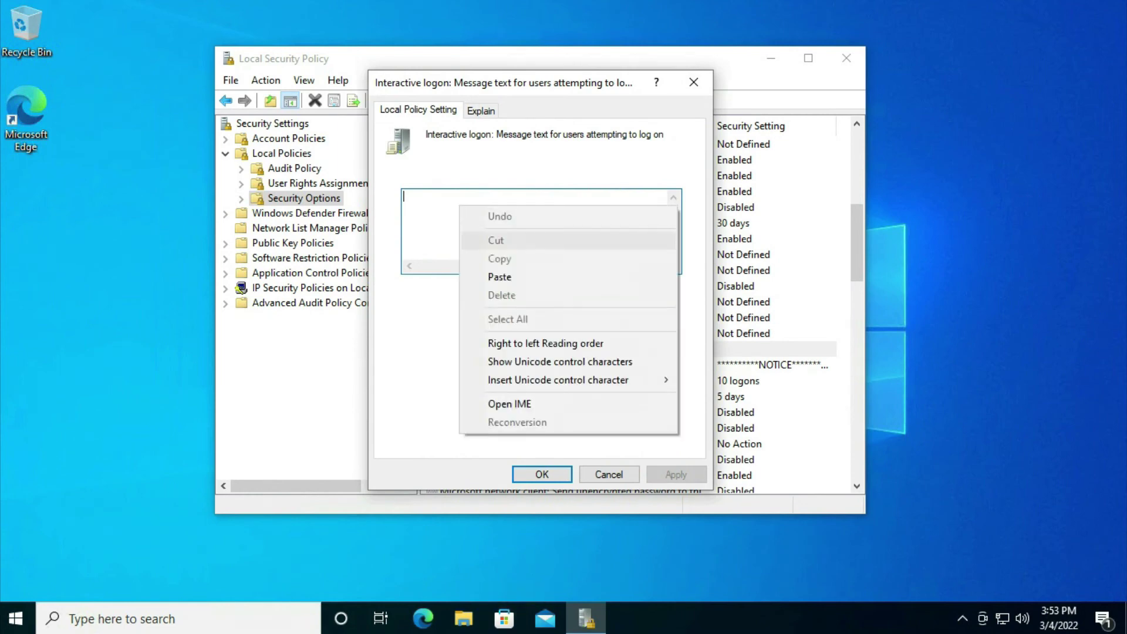
click(499, 277)
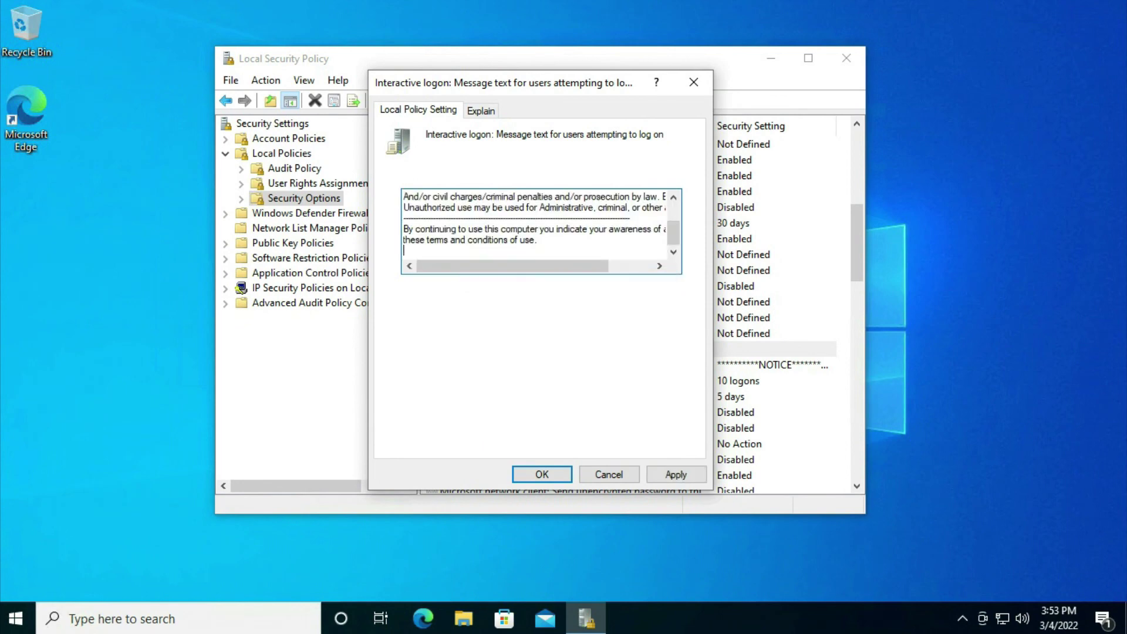
scroll(673, 232, up, 2)
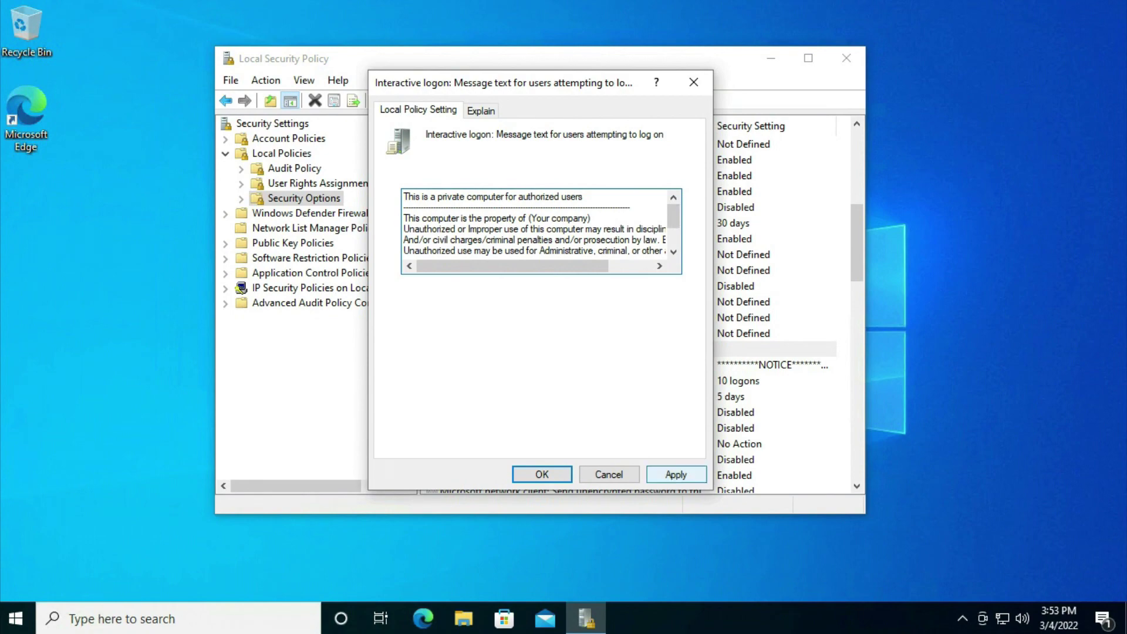
click(675, 474)
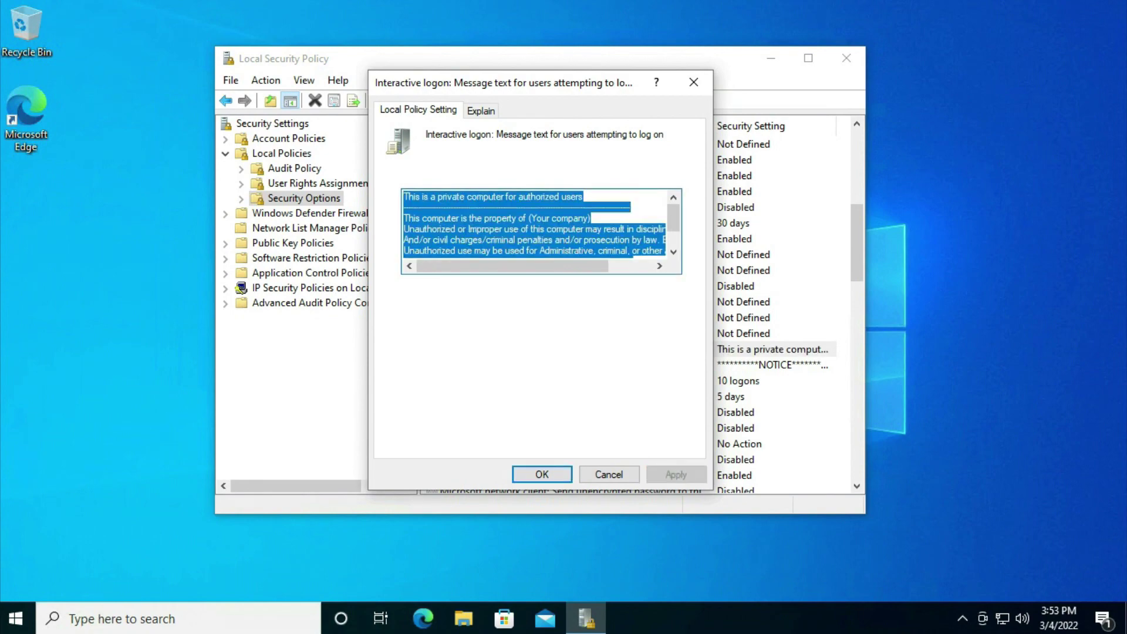
click(542, 474)
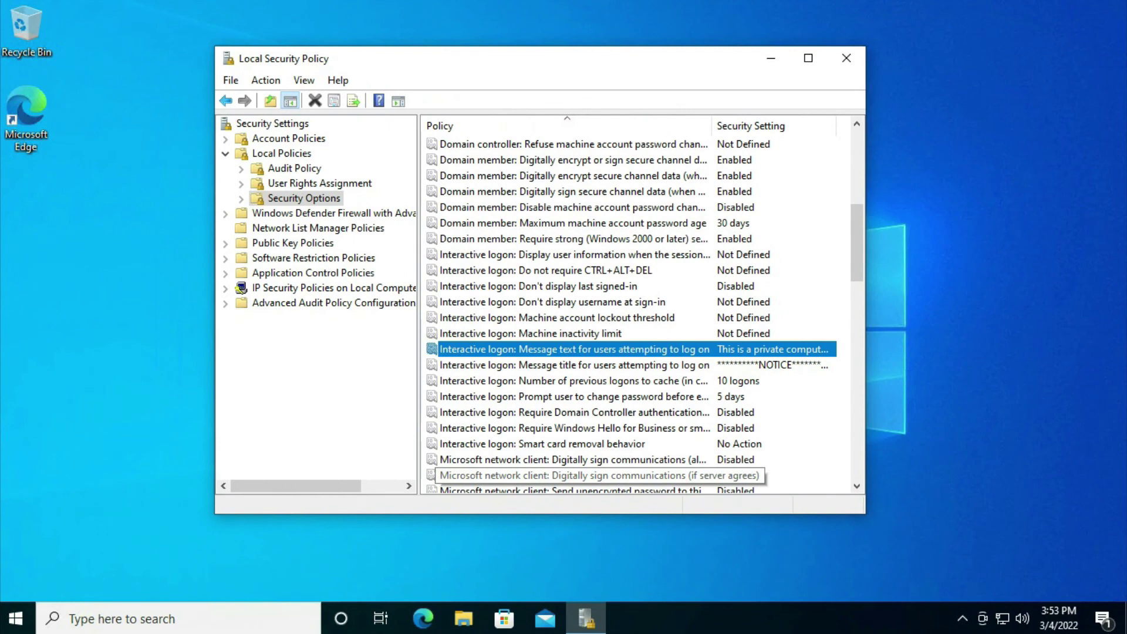
Close Local Security Policy and sign out from the Start menu account options to view the logon notice
click(846, 57)
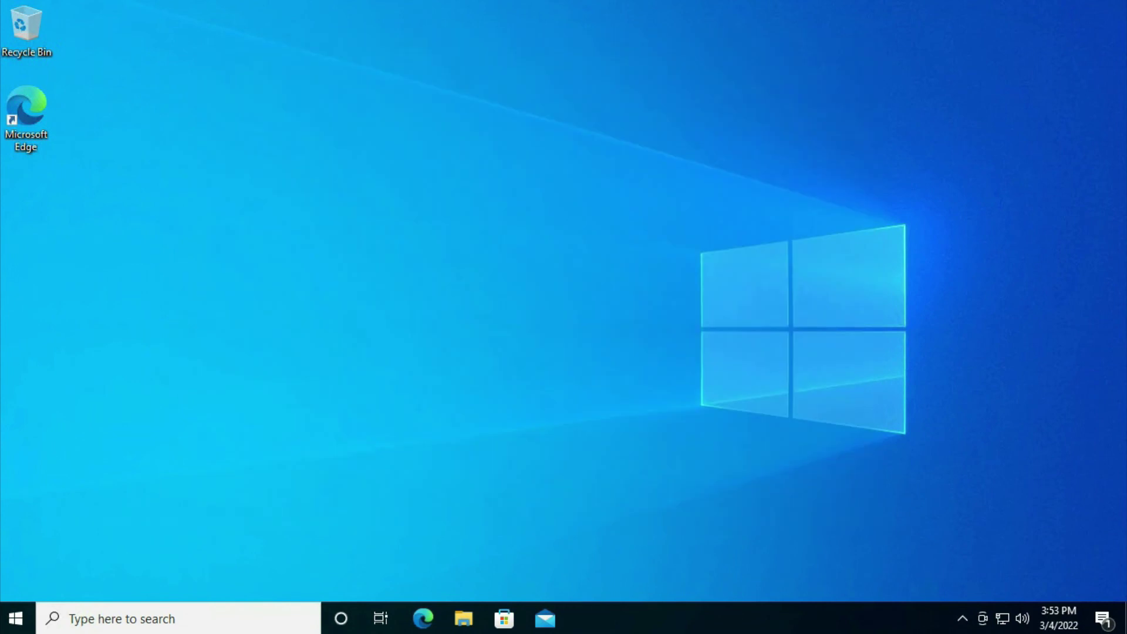
click(15, 618)
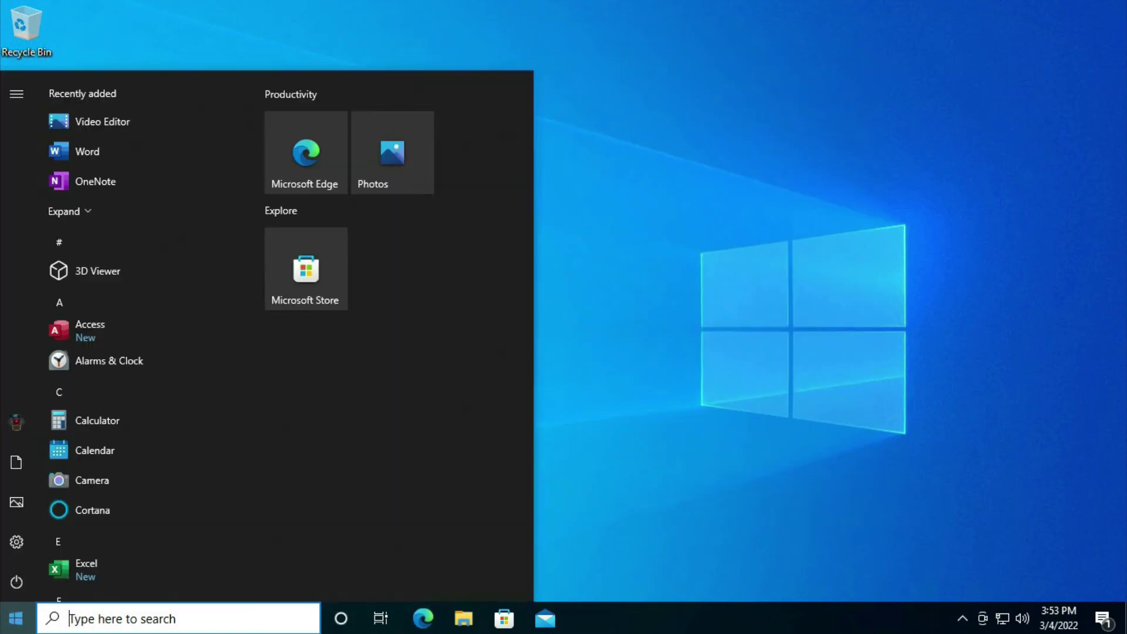
click(58, 422)
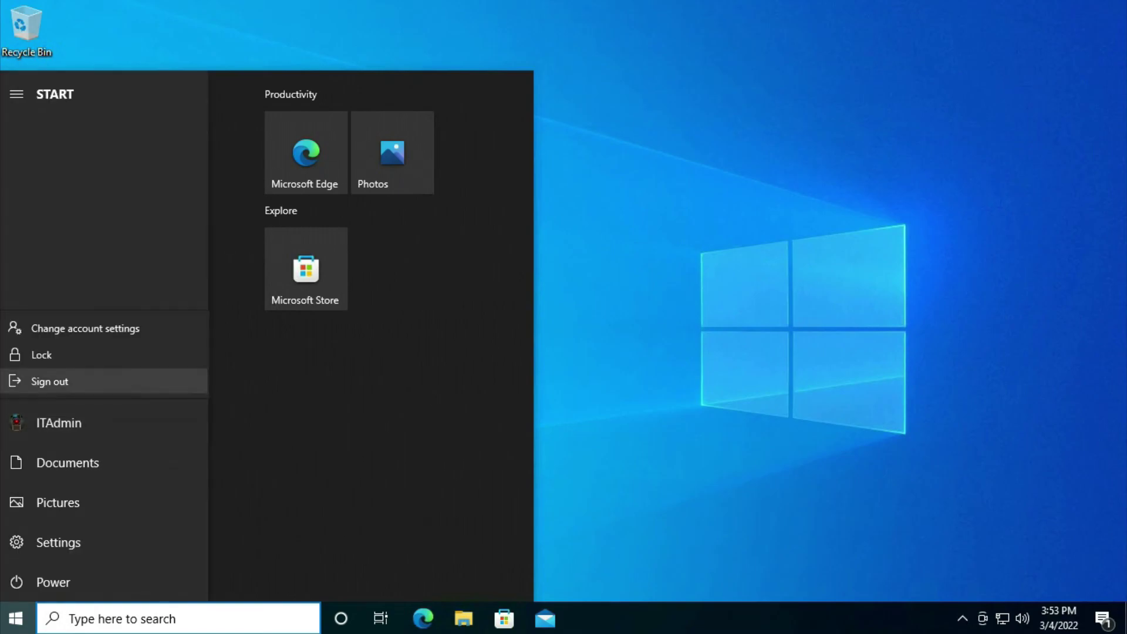
click(35, 381)
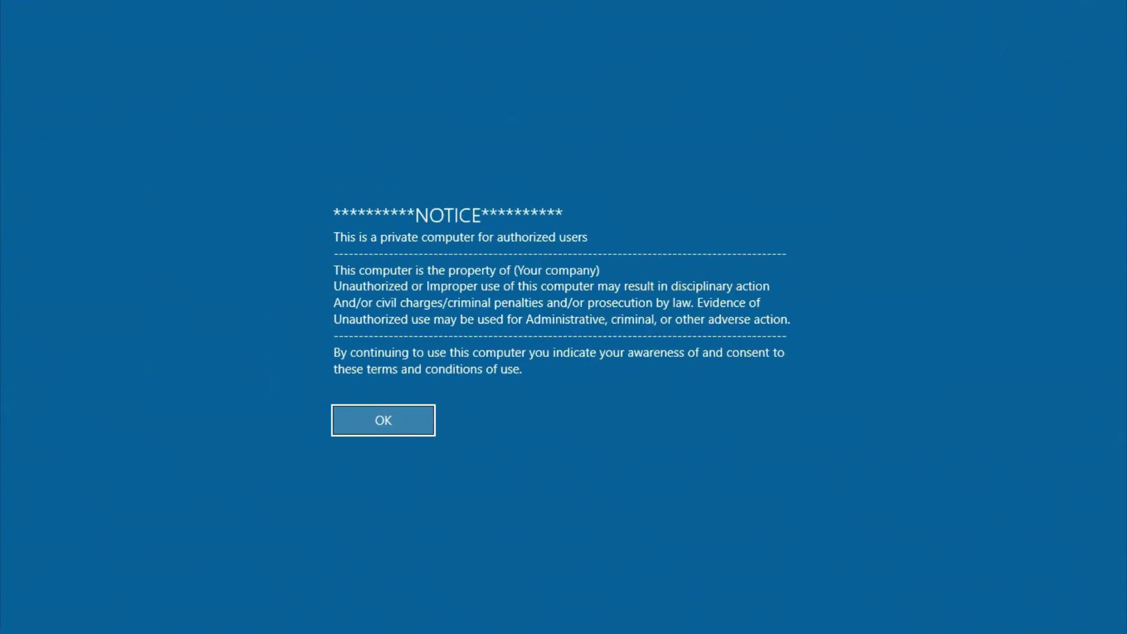